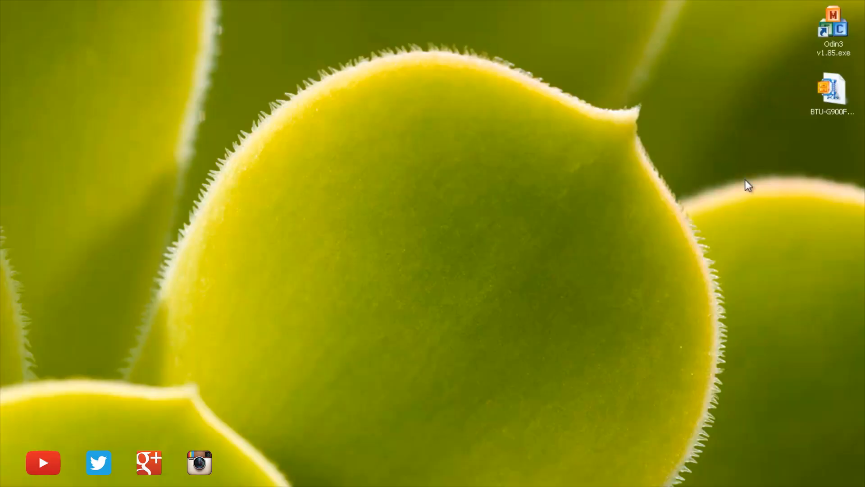
Extract the BTU-G900F firmware zip to a desktop folder using WinZip's 1-Click Unzip.
left_click(714, 211)
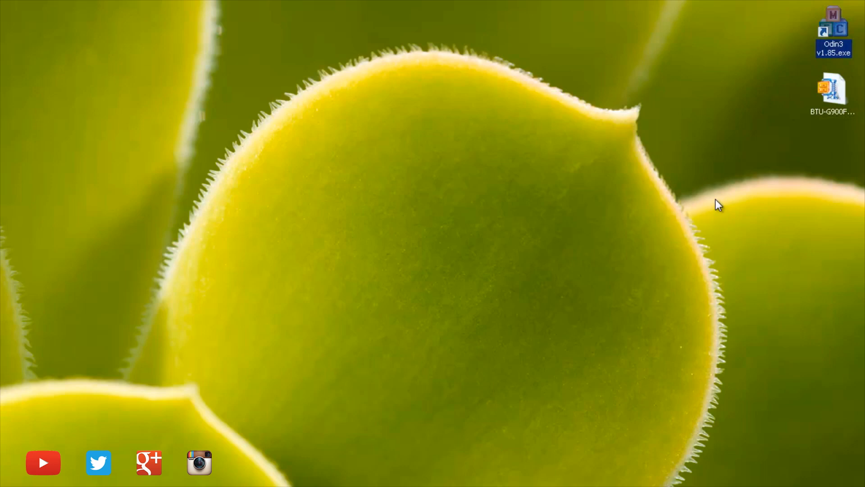
left_click(837, 90)
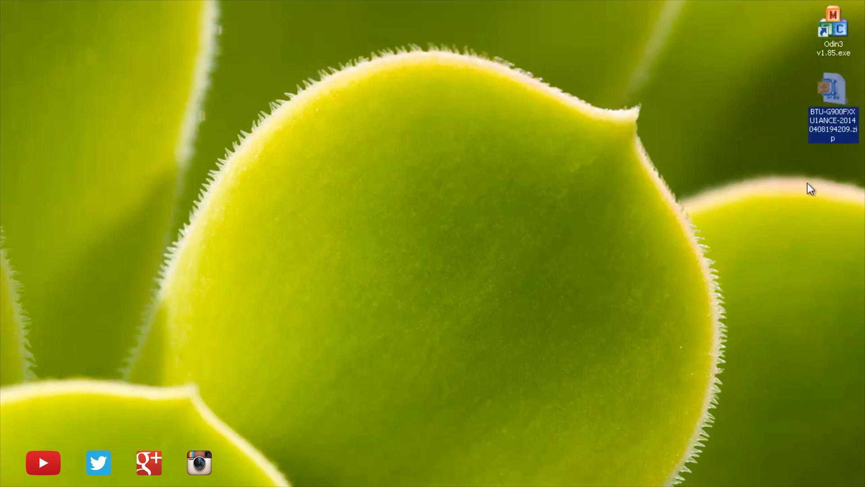
double_click(835, 98)
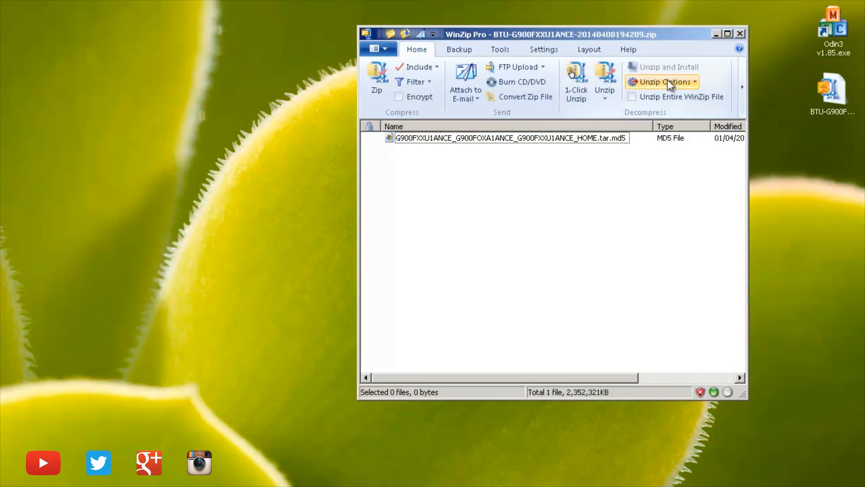
left_click(576, 80)
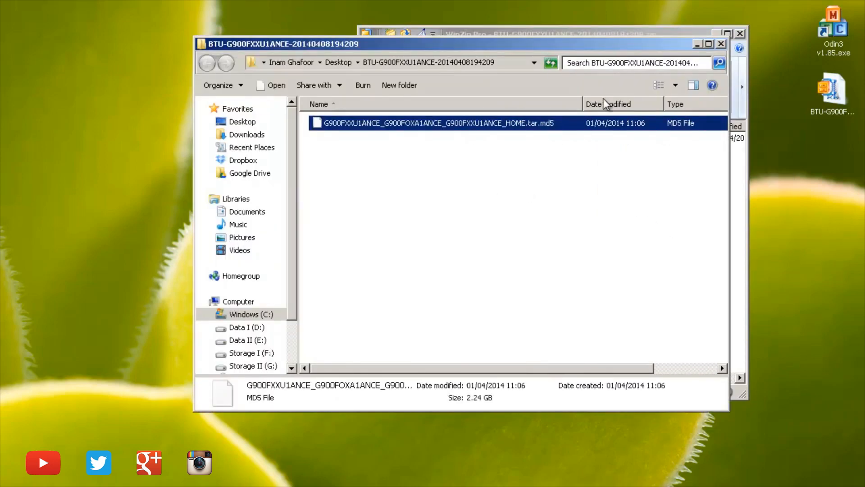
Close the WinZip windows and verify the extracted folder contains the .tar.md5 firmware.
left_click(723, 45)
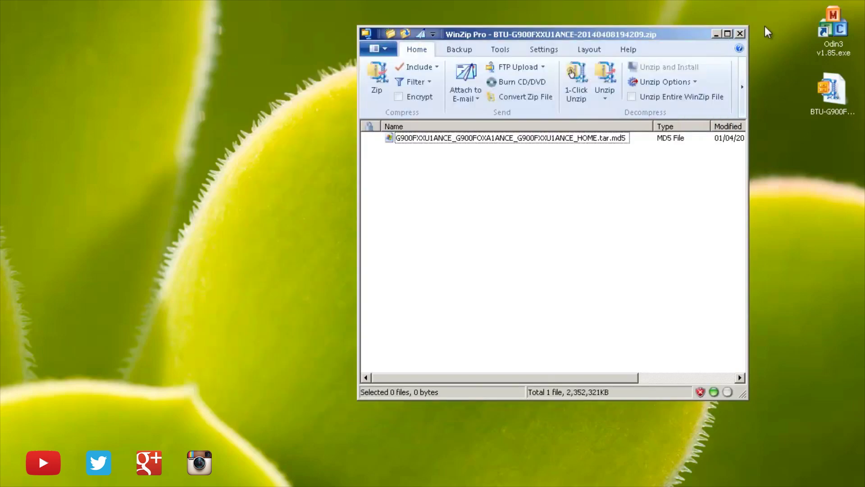
left_click(741, 34)
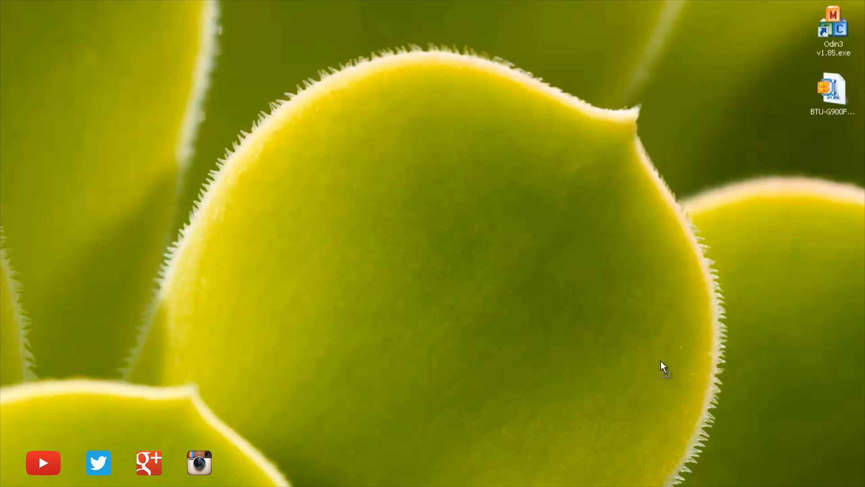
double_click(833, 164)
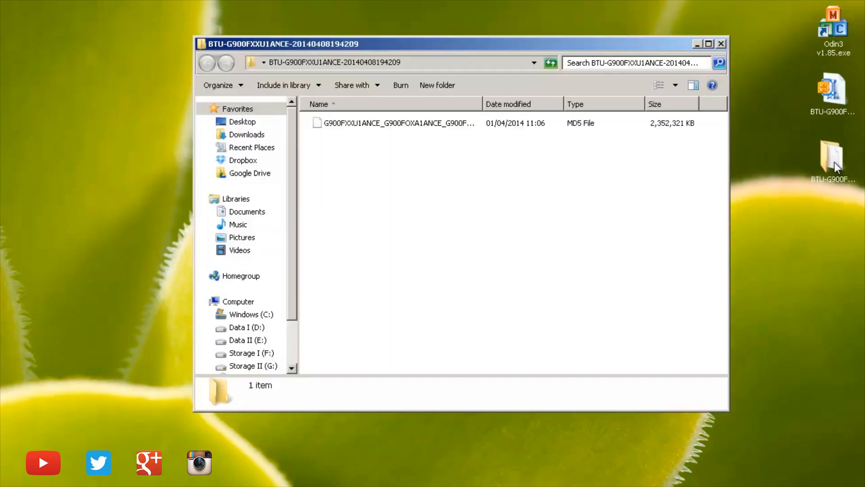
left_click_drag(482, 103, 573, 105)
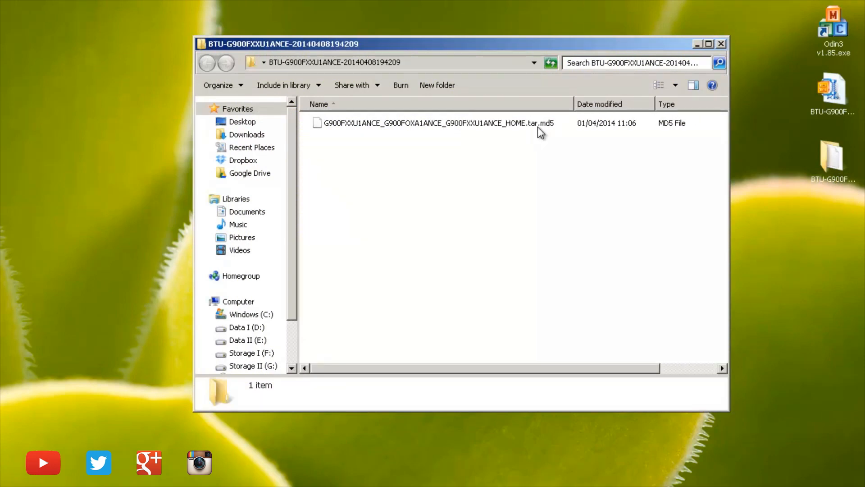
left_click(516, 126)
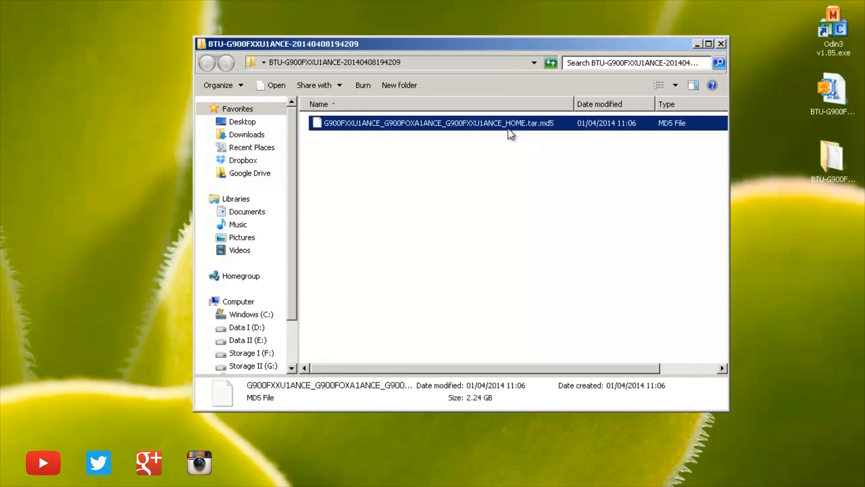
left_click(721, 45)
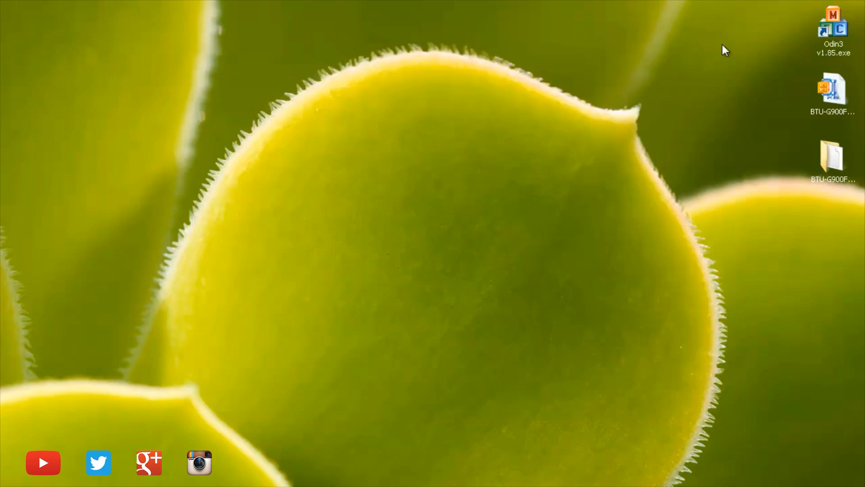
Launch Odin3 v1.85, allow the unverified program to run, and move its window into view.
double_click(827, 33)
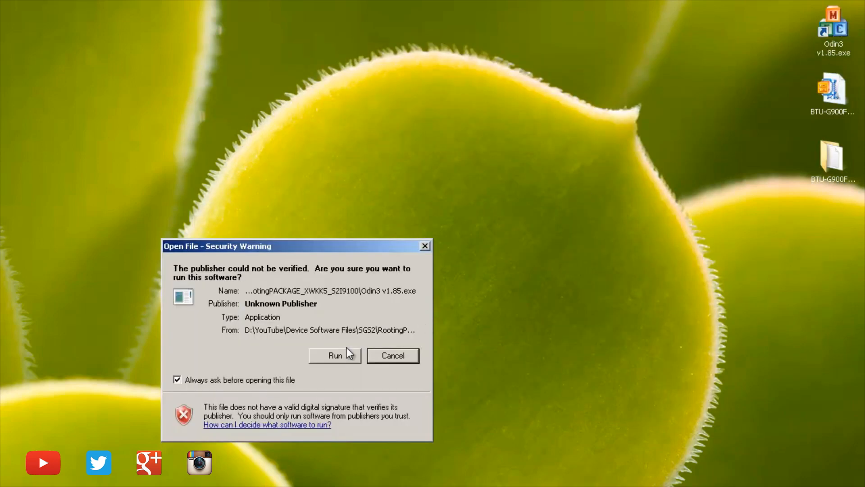
left_click(347, 352)
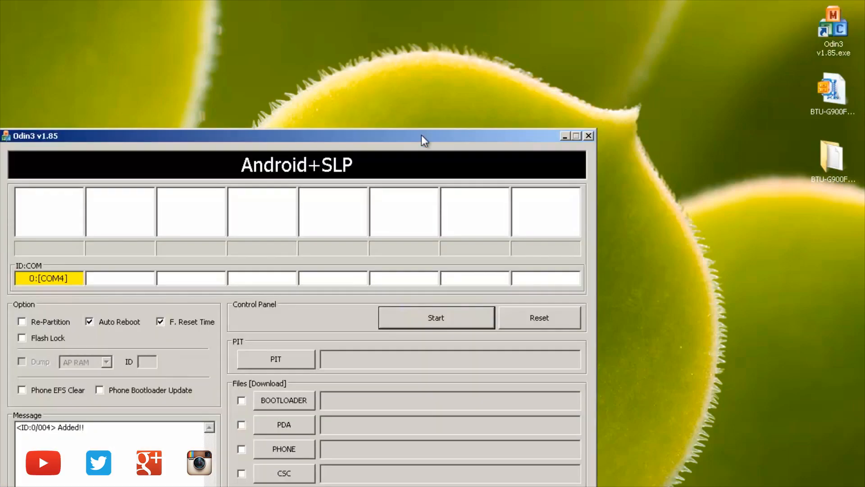
left_click_drag(422, 138, 643, 11)
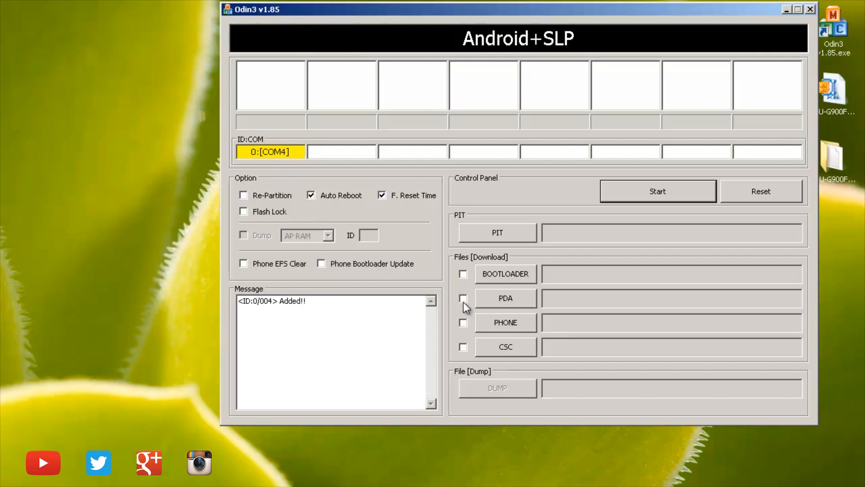
Load the G900F .tar.md5 from the desktop BTU-G900F folder into PDA and untick Auto Reboot.
left_click(500, 301)
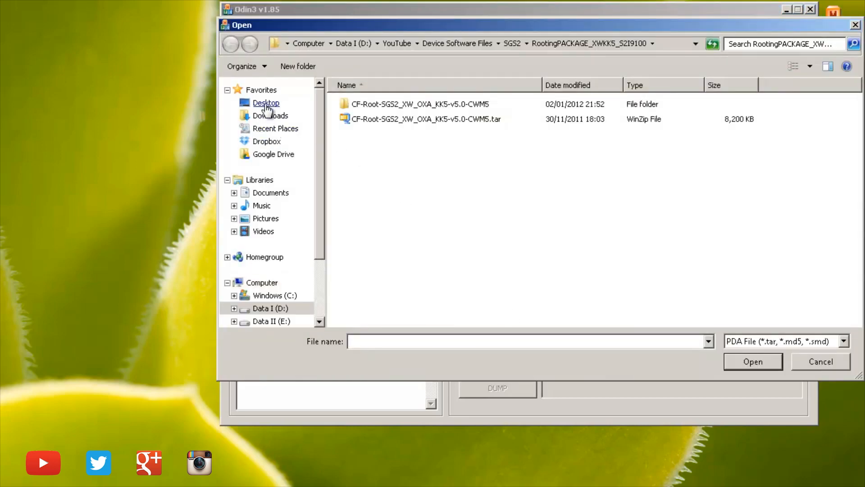
left_click(266, 103)
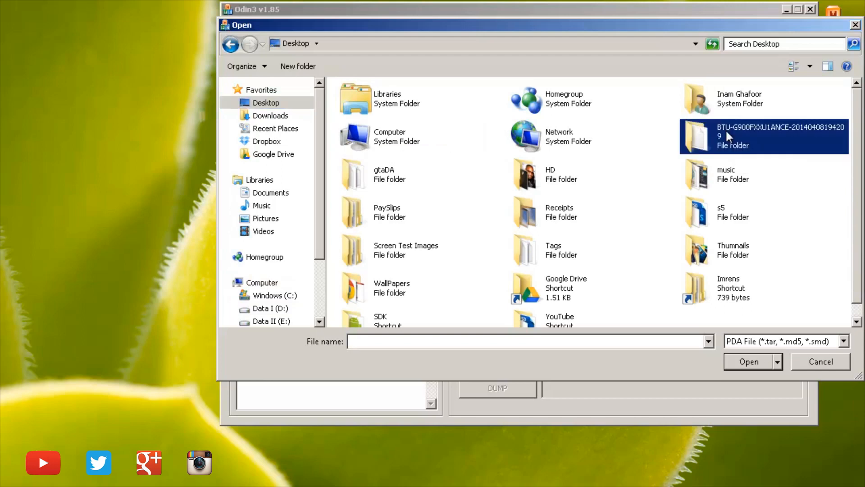
double_click(727, 131)
left_click(456, 105)
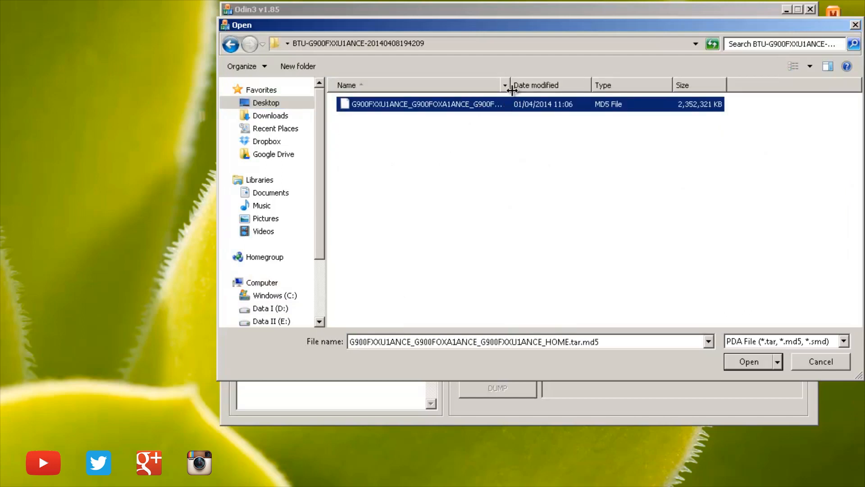
double_click(507, 86)
left_click(749, 361)
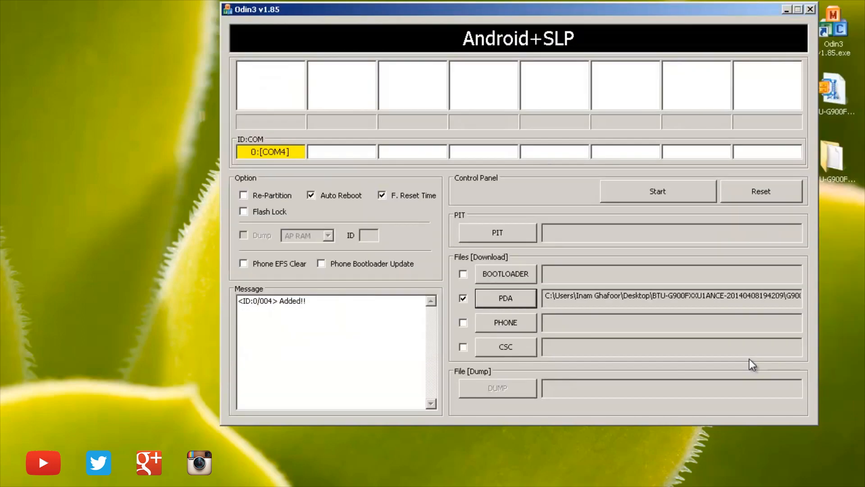
left_click(310, 197)
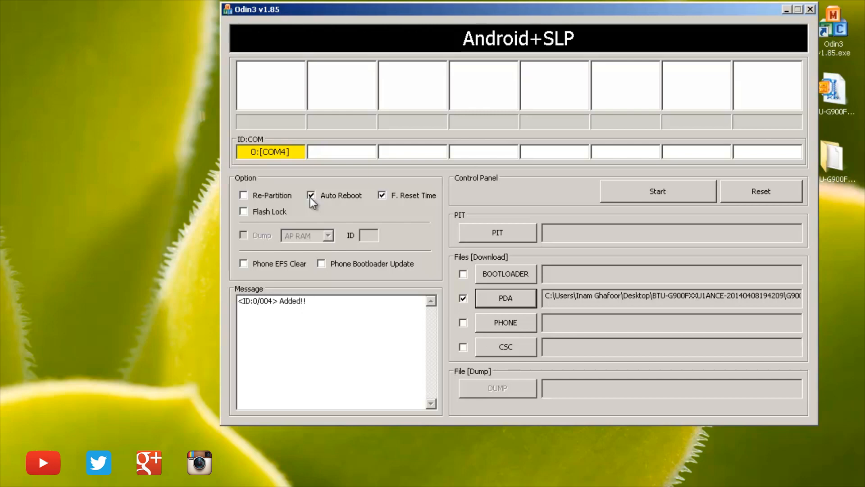